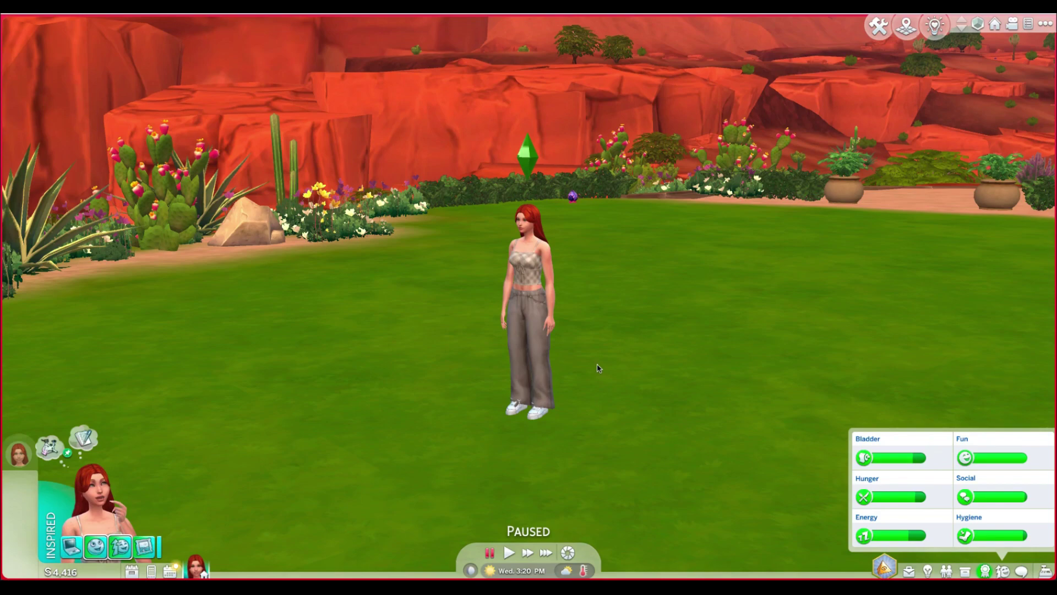
# - Examine the red-haired Sim on the lot, both up close and from farther away
pyautogui.scroll(5, 642, 267)
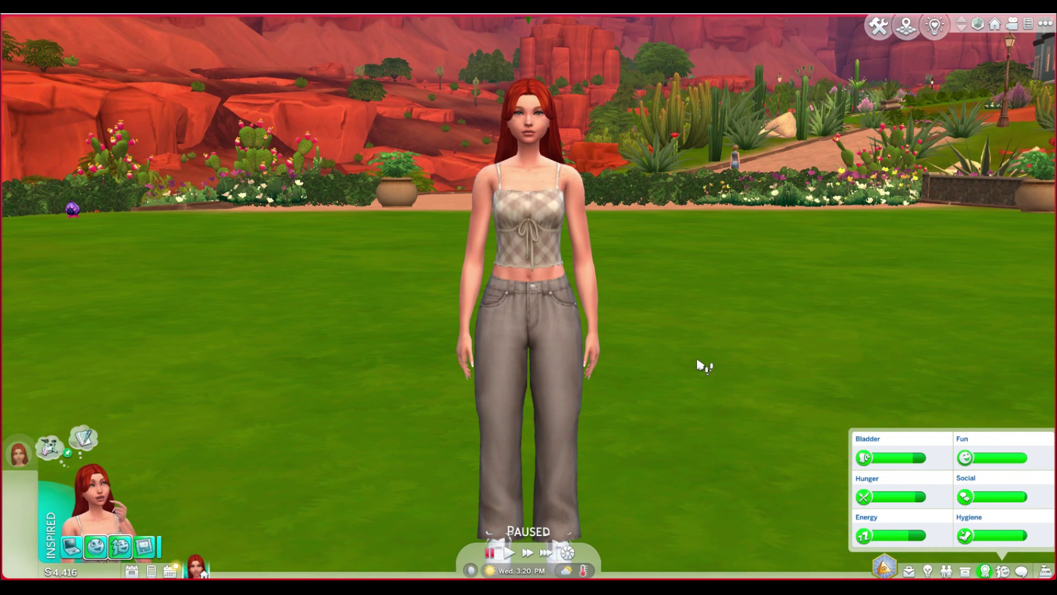
pyautogui.scroll(3, 657, 326)
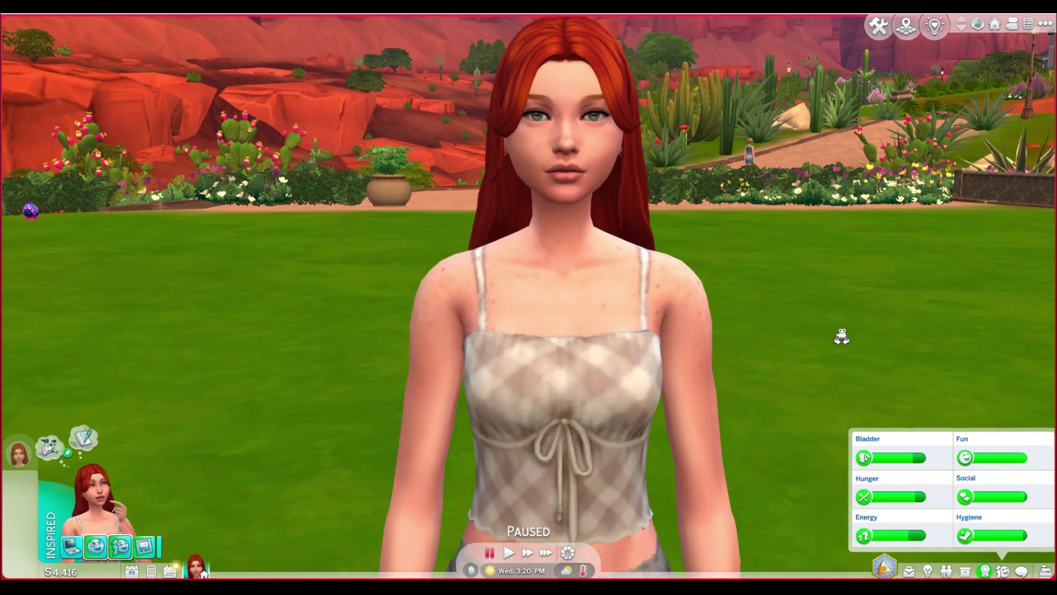
pyautogui.scroll(3, 840, 334)
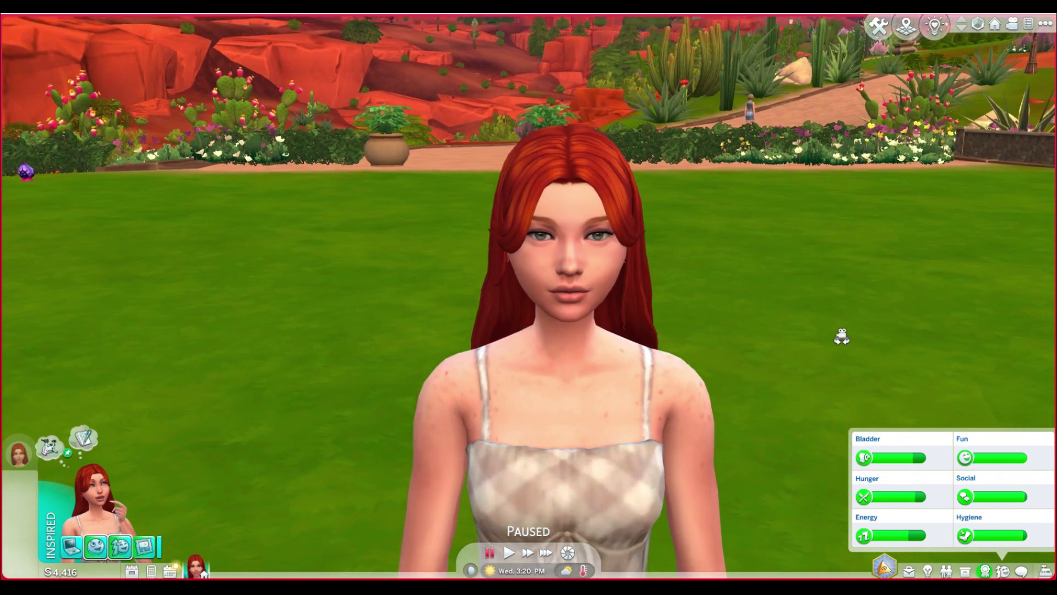
pyautogui.scroll(-2, 842, 336)
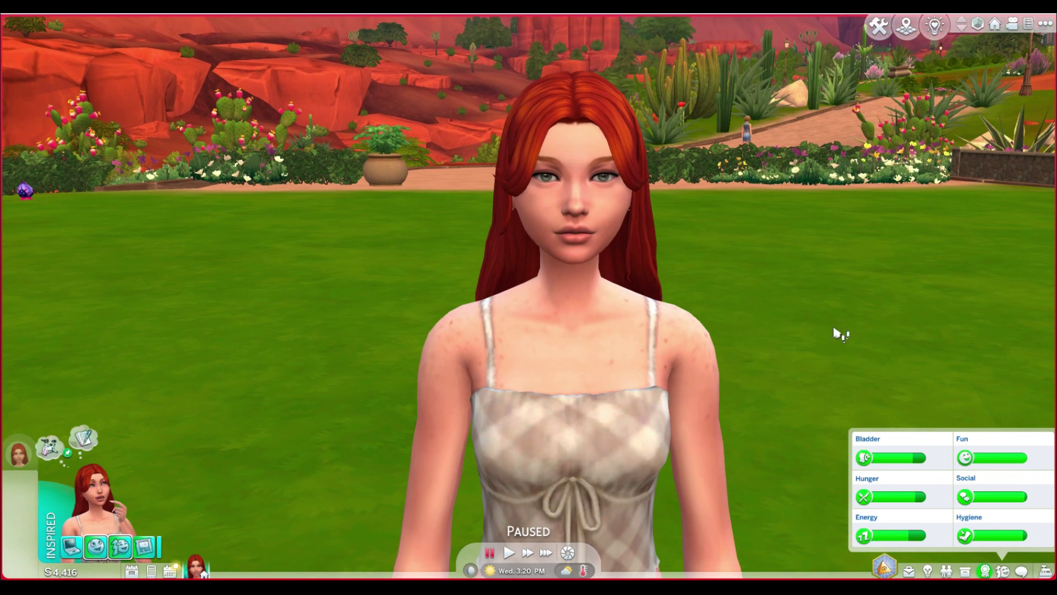
pyautogui.scroll(-5, 836, 332)
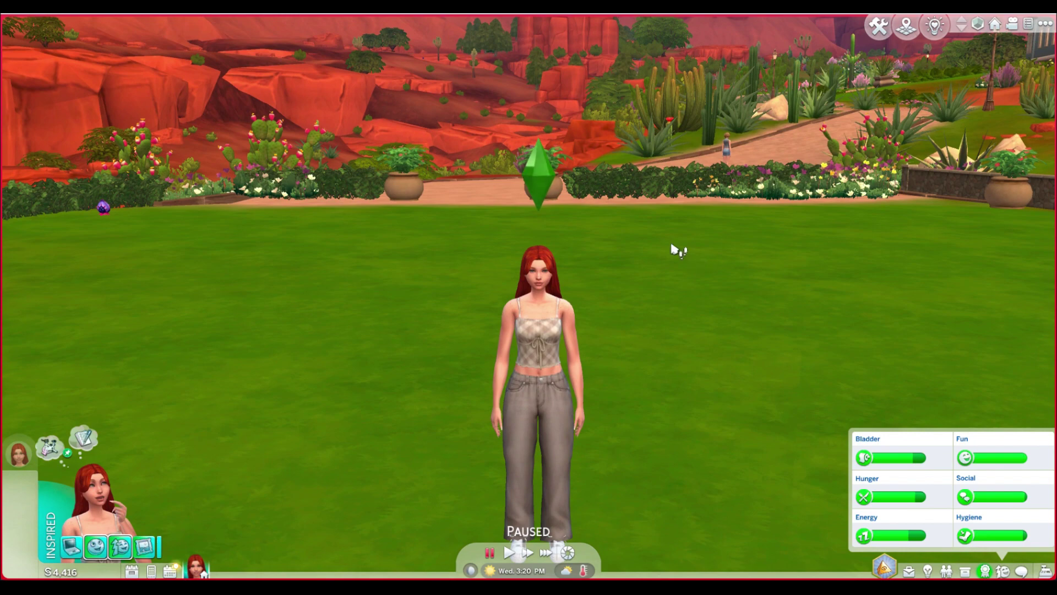
pyautogui.press('Tab')
pyautogui.press('a')
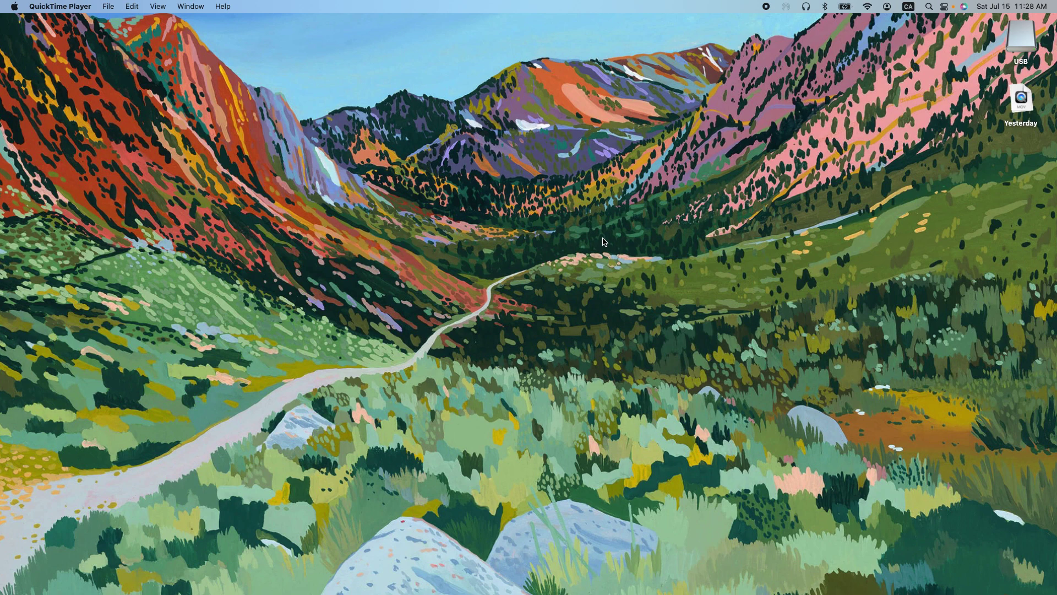
# - View the Mac's system specifications in About This Mac
pyautogui.click(14, 7)
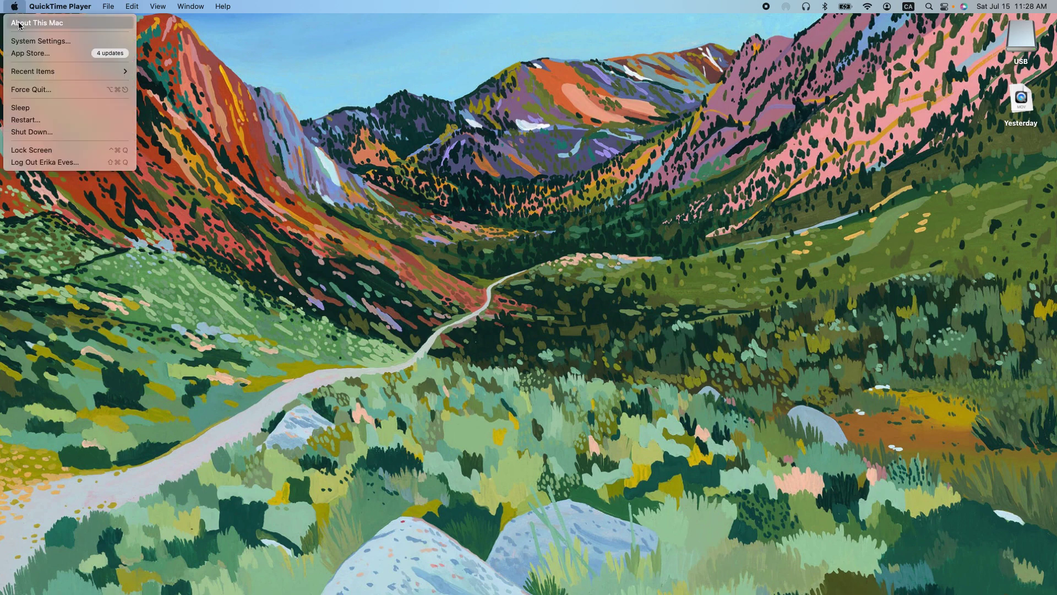
pyautogui.click(19, 25)
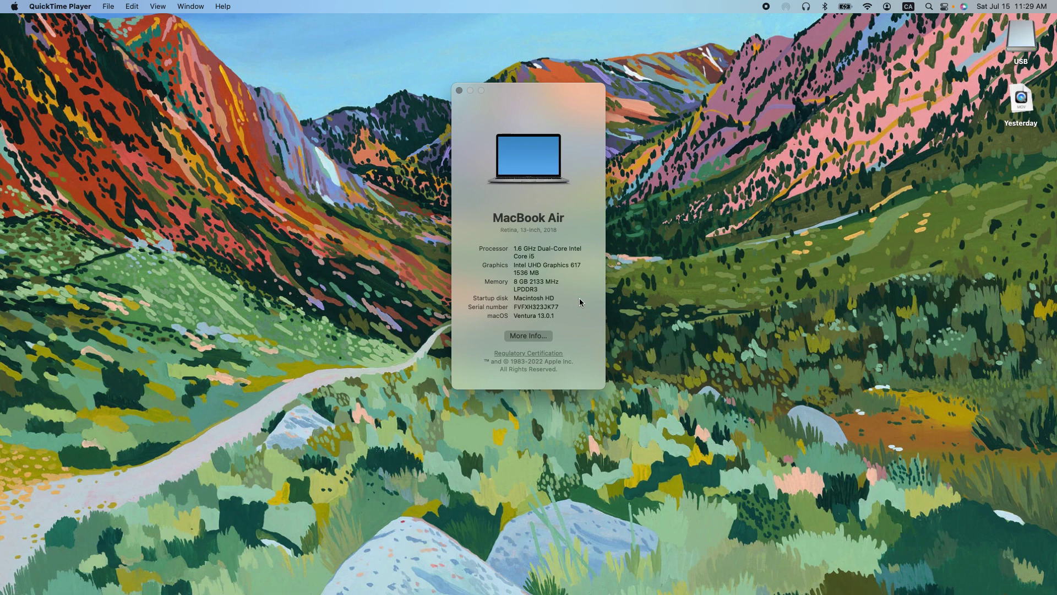
# - Open the USB drive from the desktop, check its format and storage capacity in Get Info, and close the info window
pyautogui.doubleClick(1021, 42)
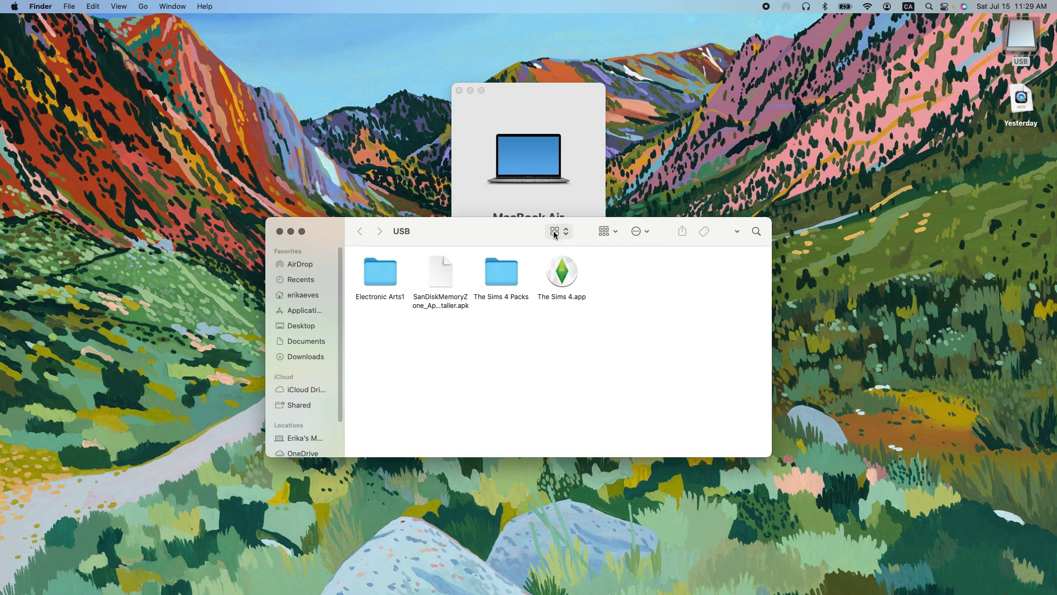
pyautogui.moveTo(510, 234); pyautogui.dragTo(412, 180)
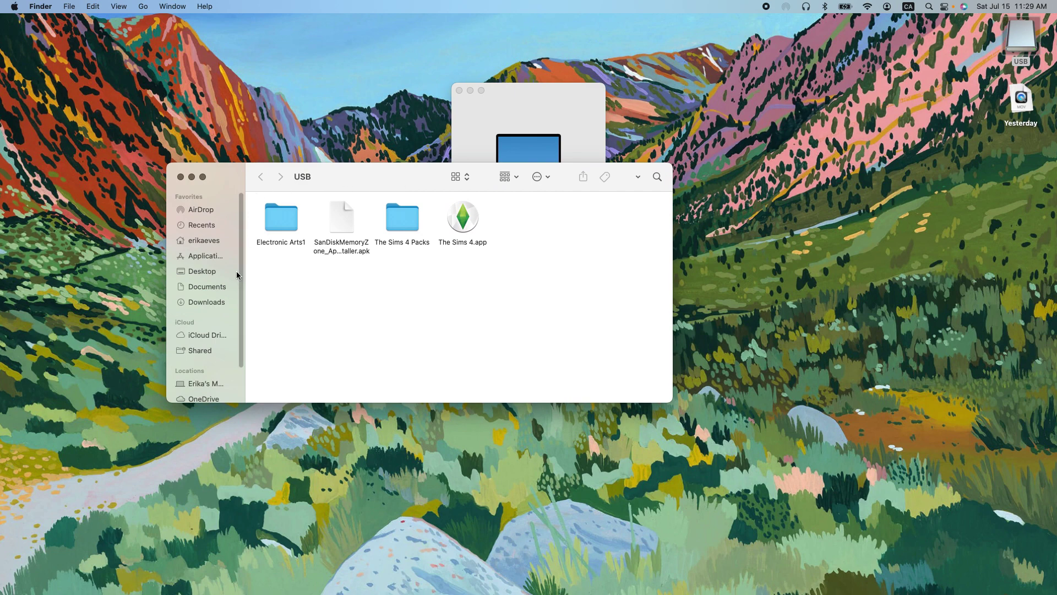
pyautogui.scroll(-2, 226, 316)
pyautogui.rightClick(204, 389)
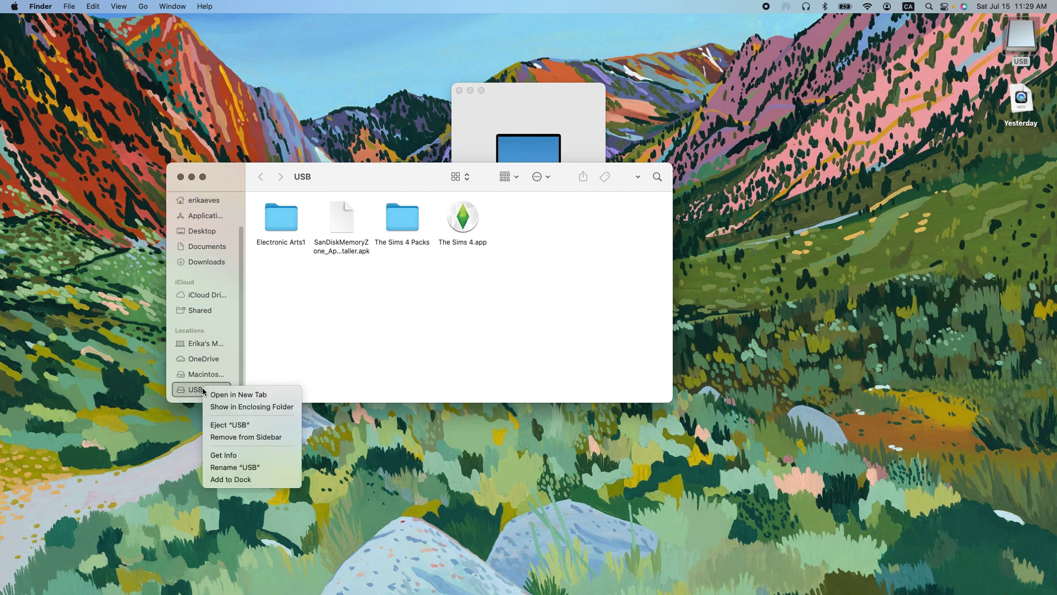
pyautogui.click(220, 455)
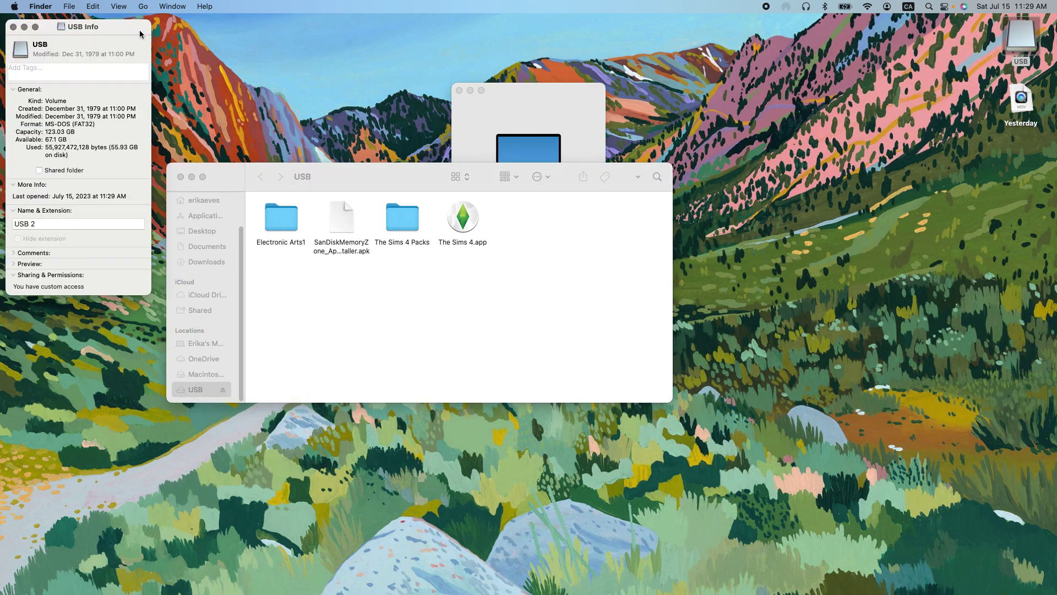
pyautogui.moveTo(140, 34); pyautogui.dragTo(444, 129)
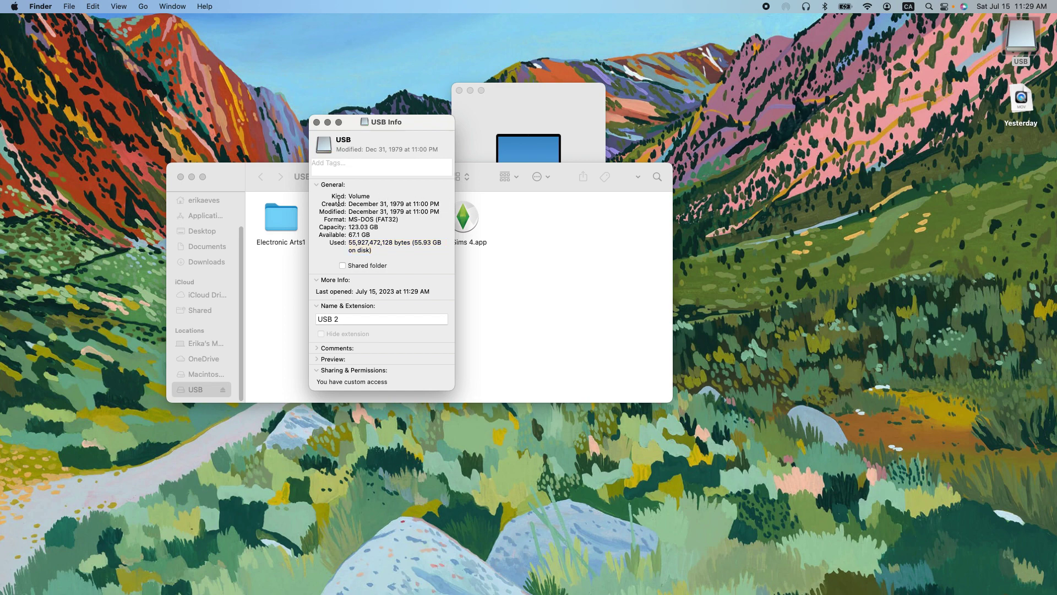
pyautogui.click(317, 123)
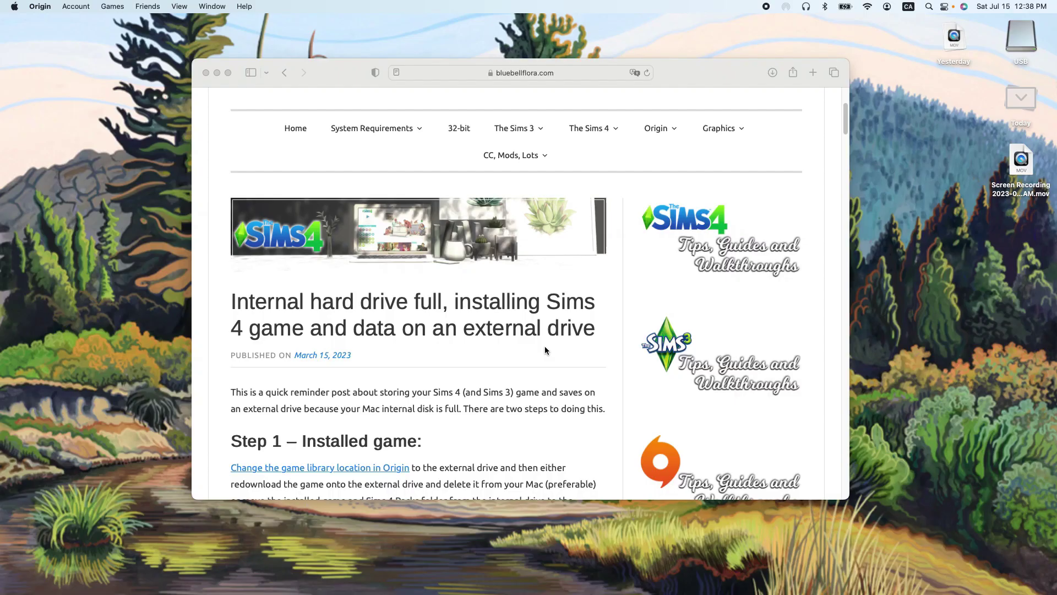
# - Read the bluebellflora.com post on installing Sims 4 on an external drive and open its linked guide for the user data folder
pyautogui.scroll(-5, 613, 326)
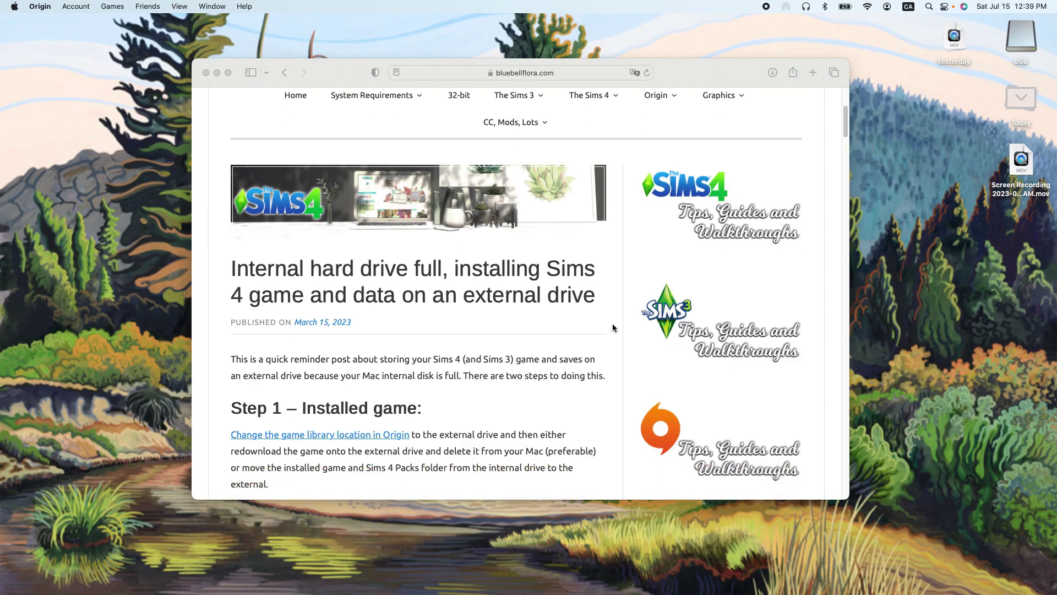
pyautogui.scroll(-4, 612, 328)
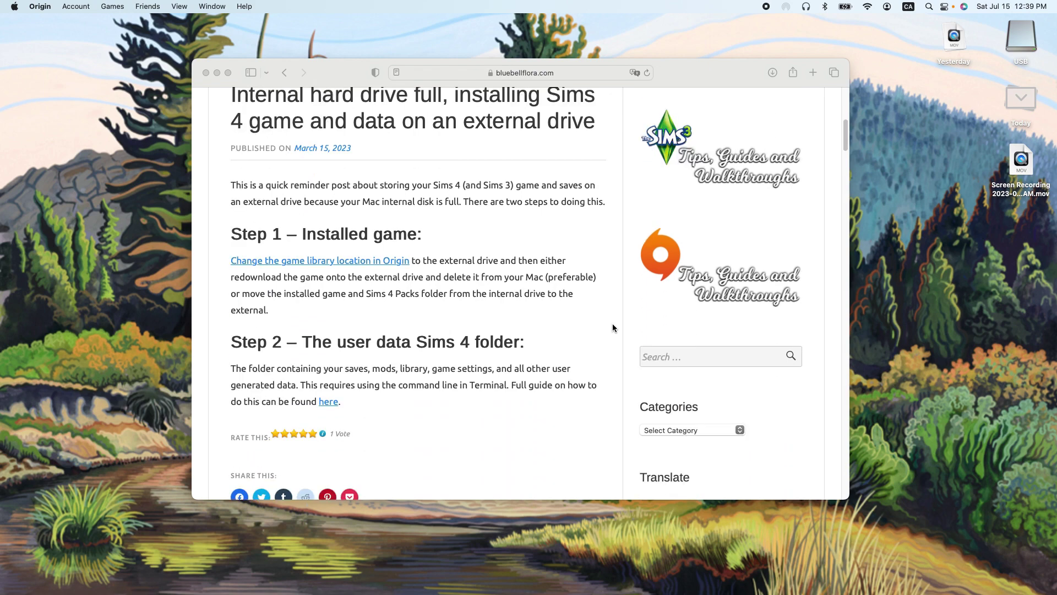
pyautogui.scroll(-3, 612, 328)
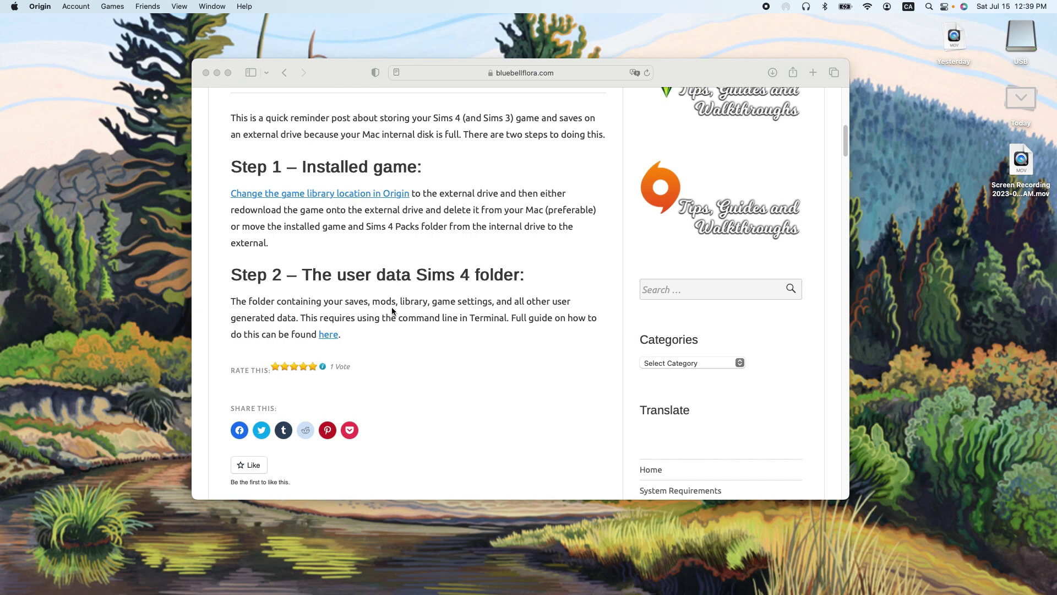
pyautogui.click(328, 334)
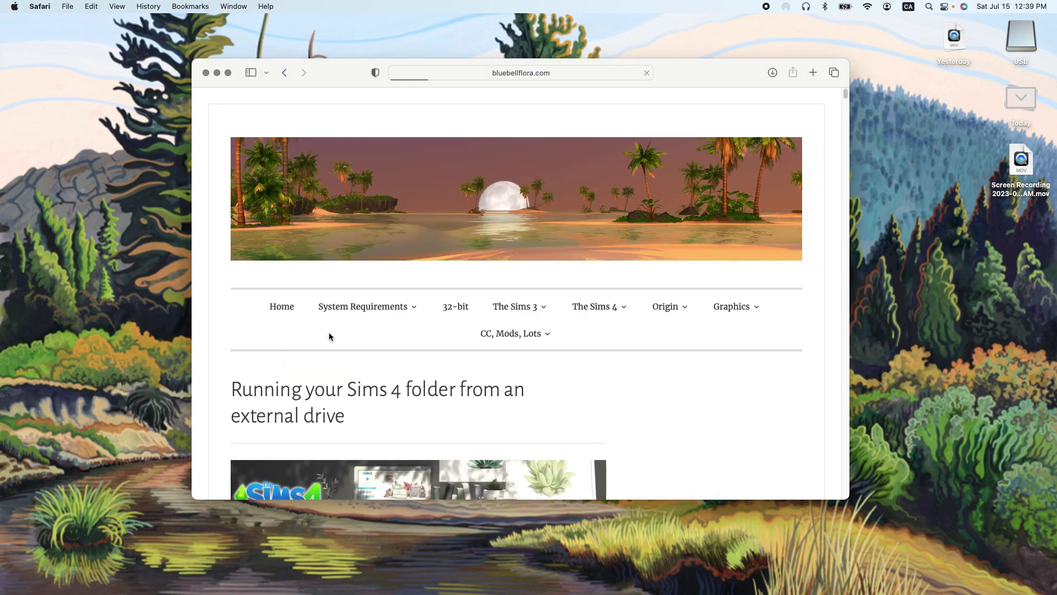
# - Skim the guide on running the Sims 4 folder from an external drive, including its Terminal commands
pyautogui.scroll(-10, 329, 336)
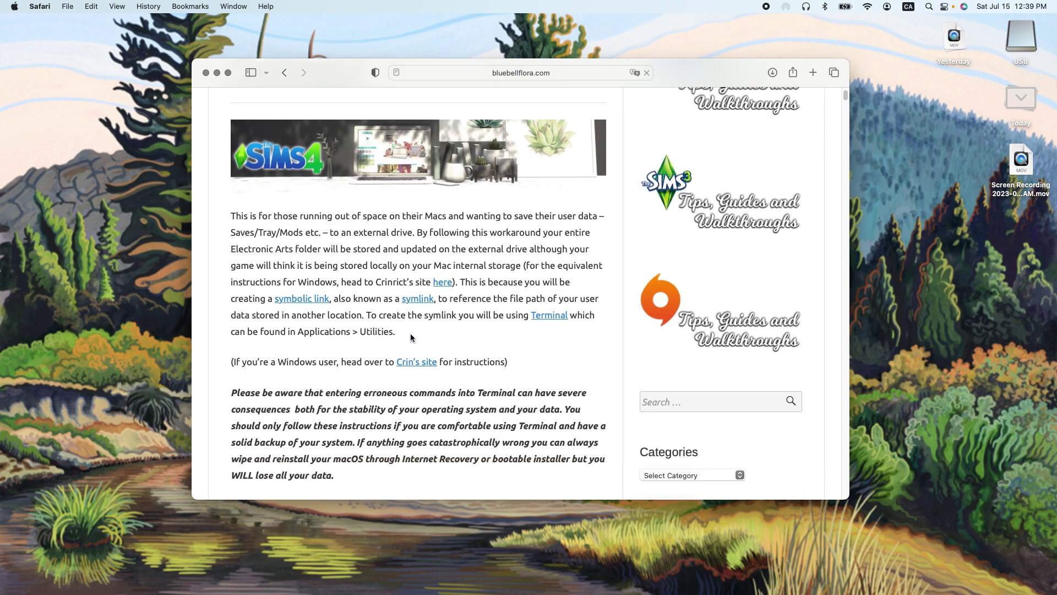
pyautogui.scroll(-20, 411, 333)
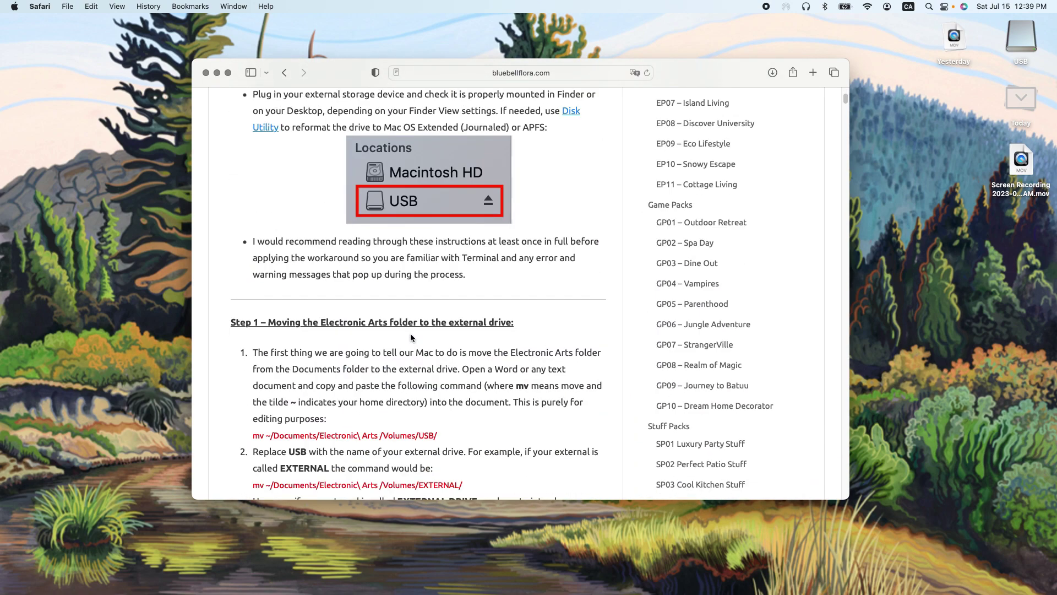
pyautogui.scroll(-20, 411, 333)
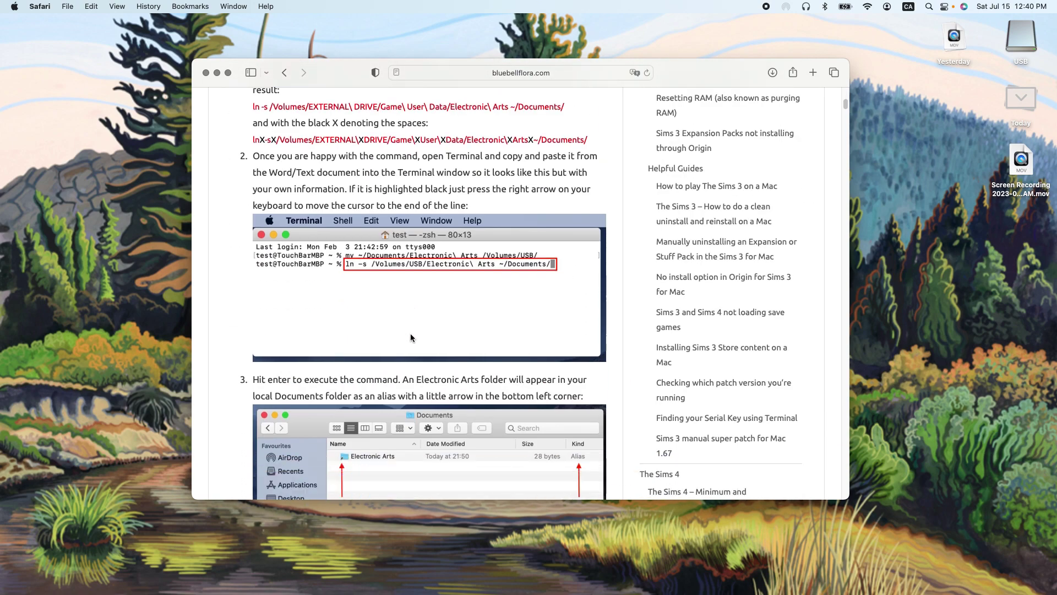
pyautogui.scroll(-20, 410, 333)
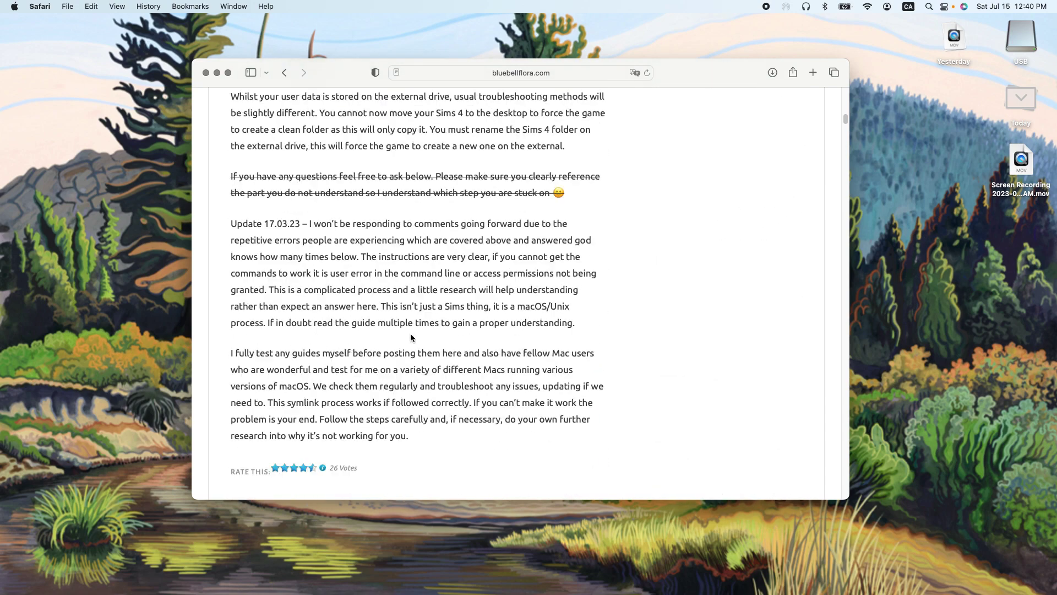
# - Return to the start of the guide and browse the site's The Sims 4 topics, including Helpful Guides and Storing data externally
pyautogui.scroll(20, 410, 337)
pyautogui.moveTo(492, 330)
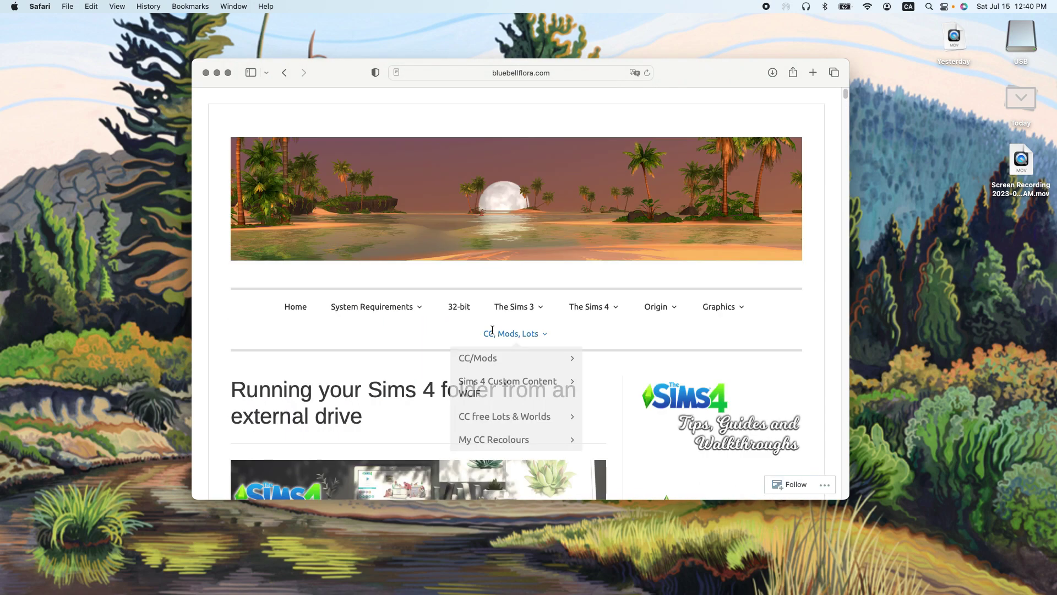
pyautogui.moveTo(593, 309)
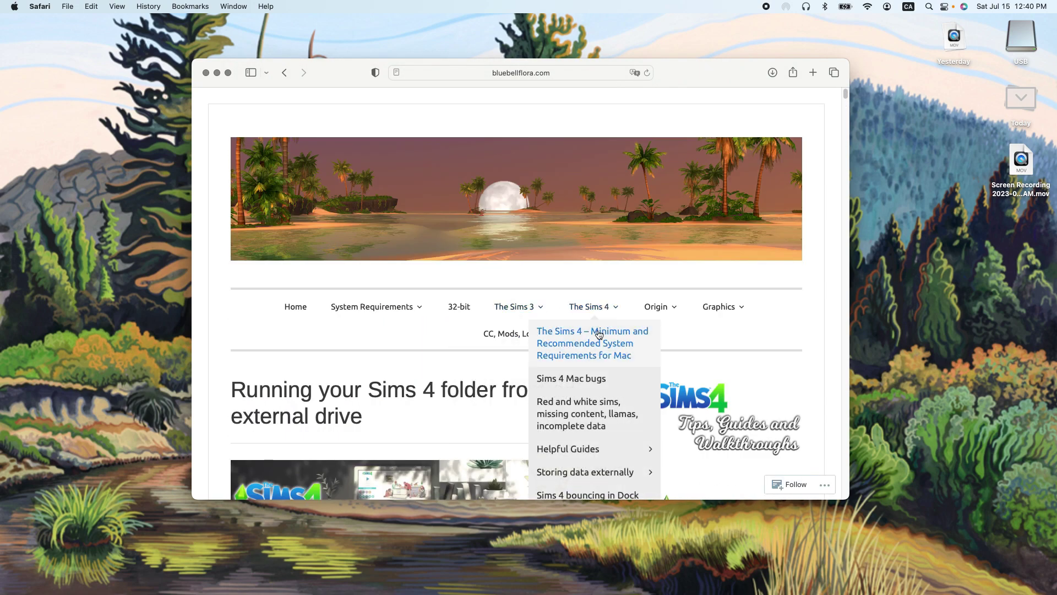
pyautogui.scroll(-4, 598, 334)
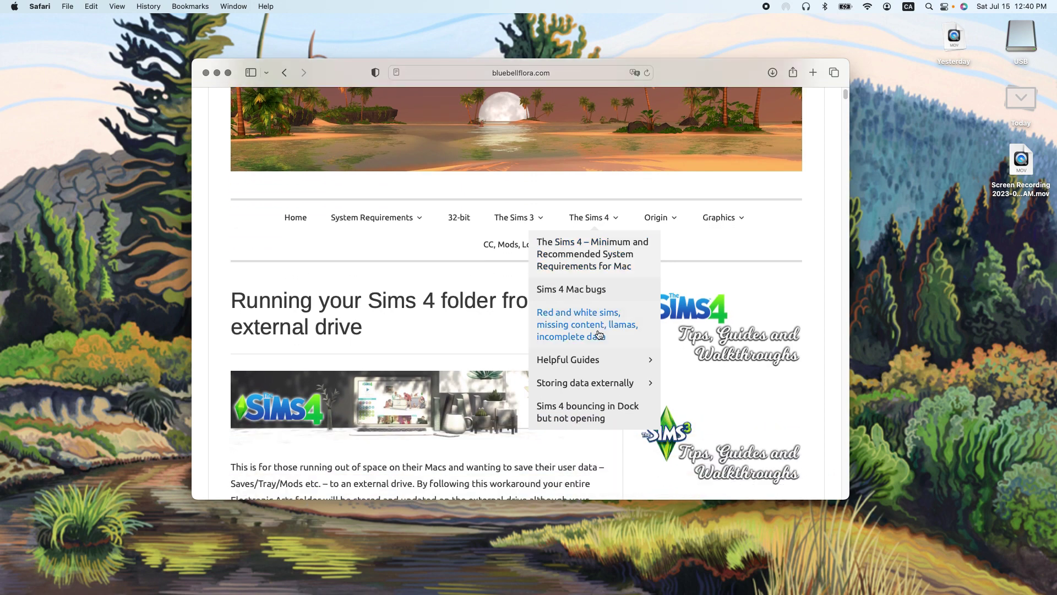
pyautogui.moveTo(596, 358)
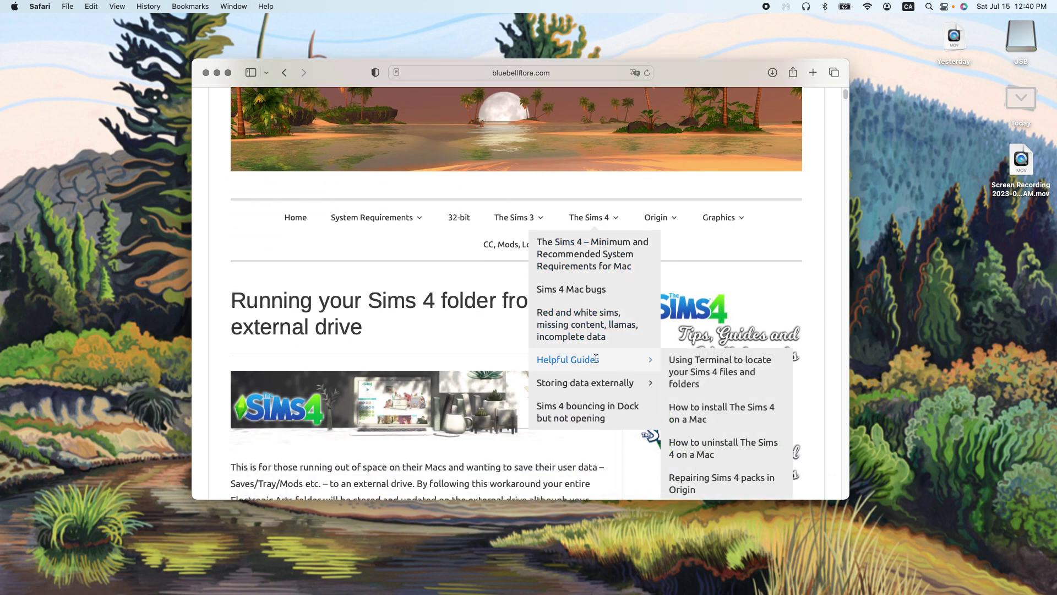
pyautogui.scroll(-2, 596, 358)
pyautogui.scroll(-2, 596, 359)
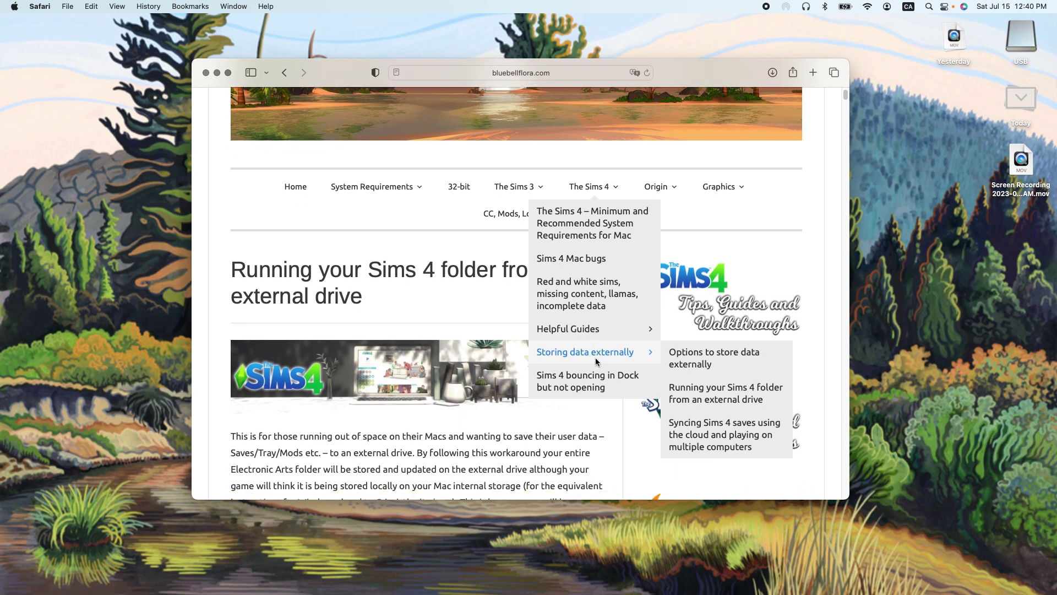
pyautogui.scroll(-1, 595, 357)
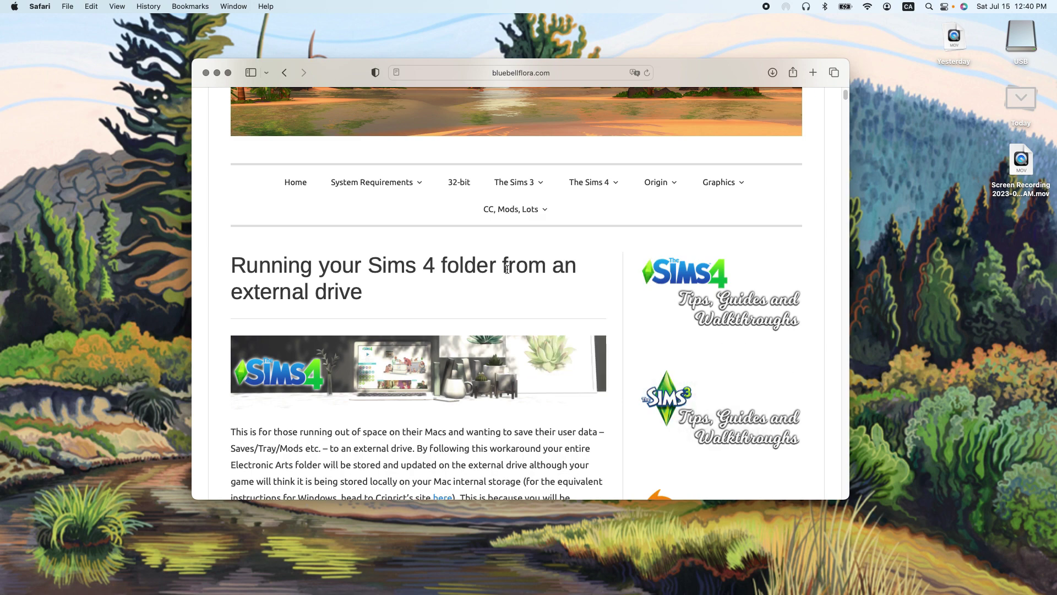
pyautogui.moveTo(658, 187)
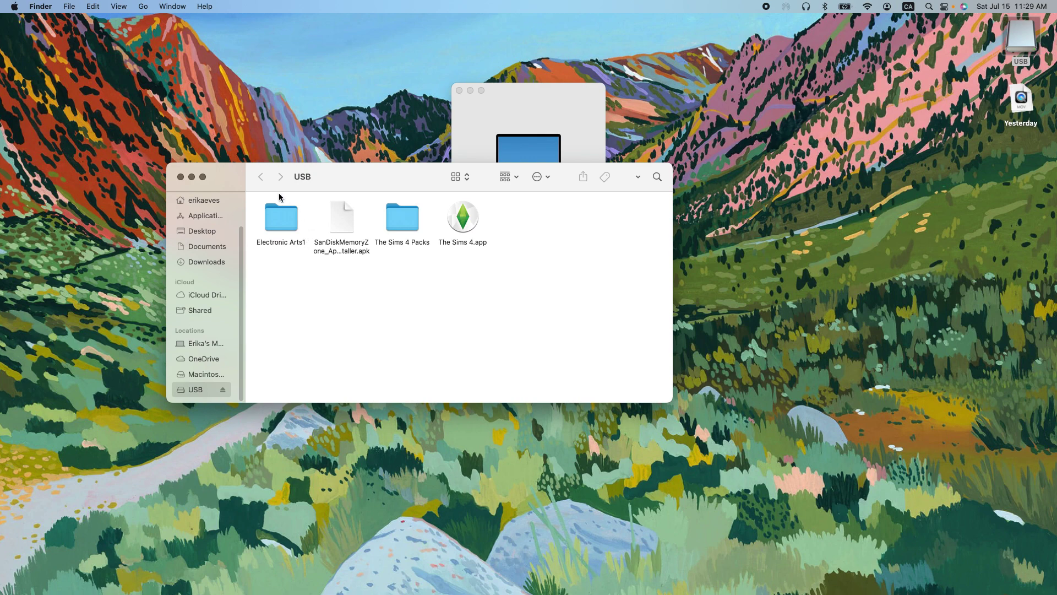
# - Open The Sims 4 Packs folder on the USB drive, look through its pack folders, and close the window
pyautogui.doubleClick(405, 220)
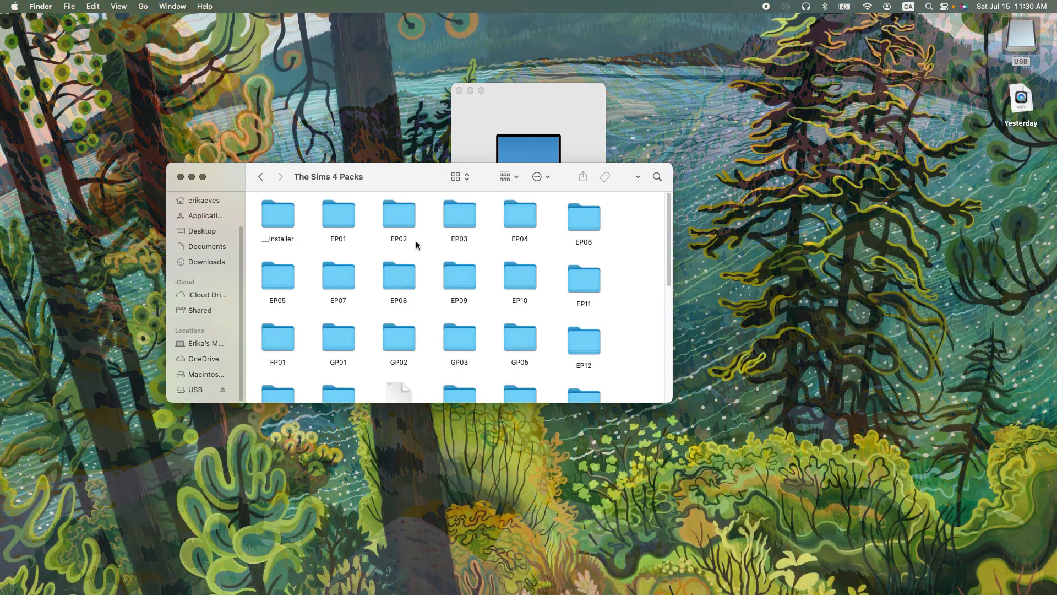
pyautogui.scroll(-2, 442, 264)
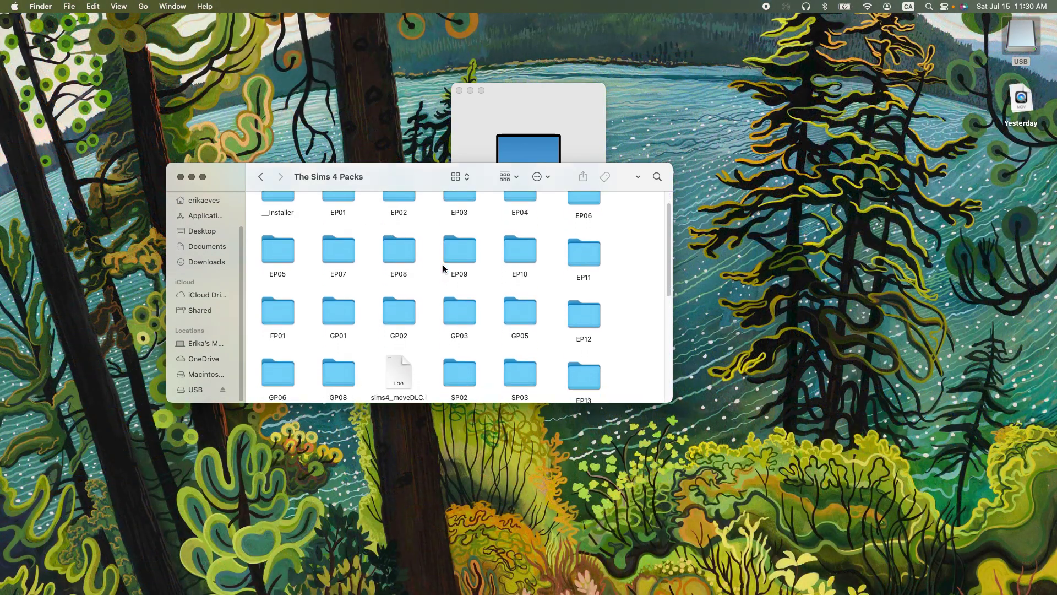
pyautogui.scroll(-3, 442, 268)
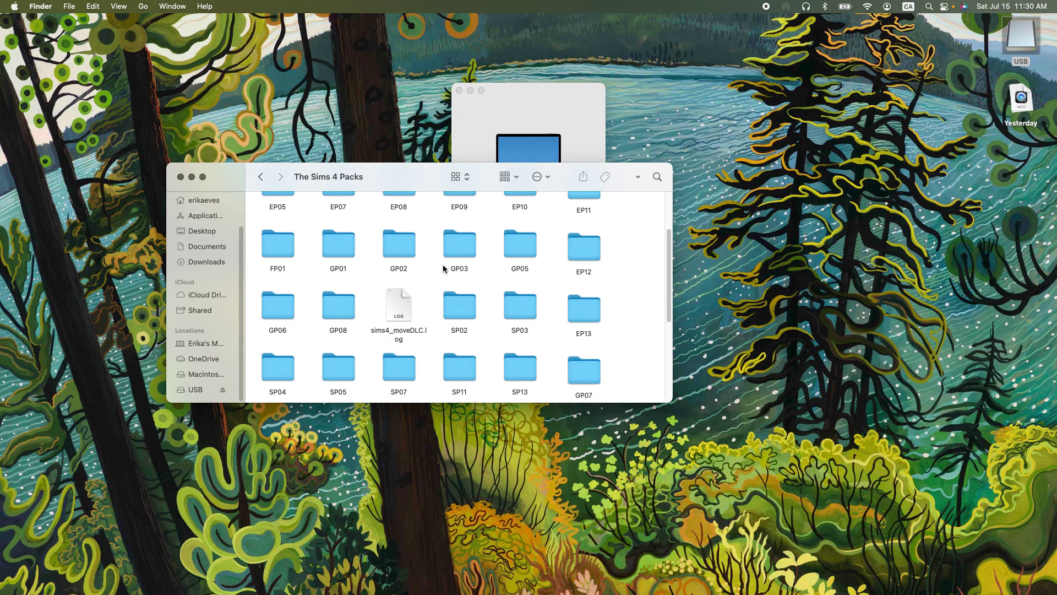
pyautogui.scroll(-8, 443, 268)
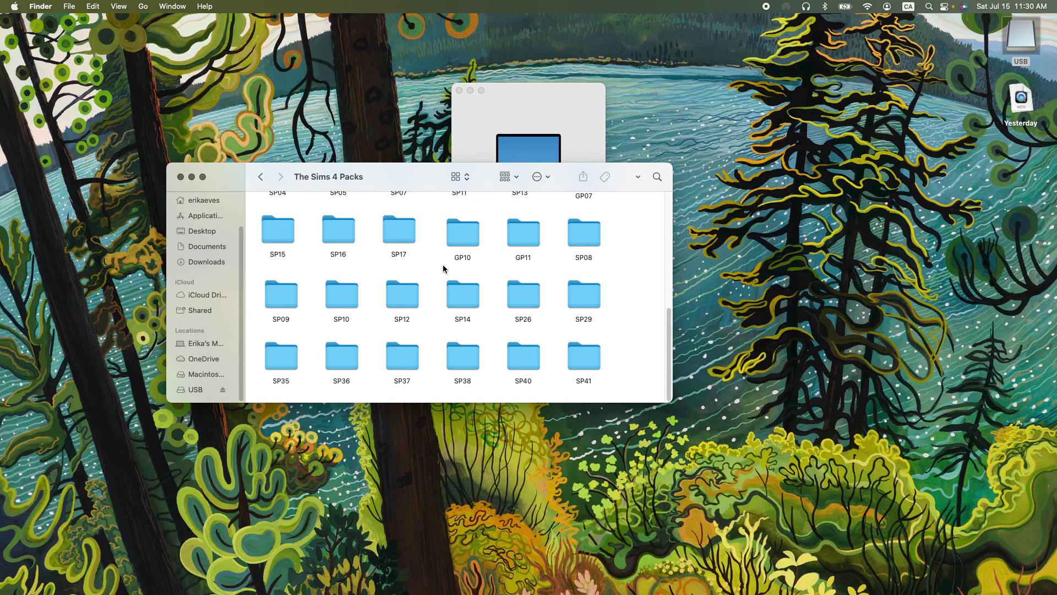
pyautogui.click(181, 177)
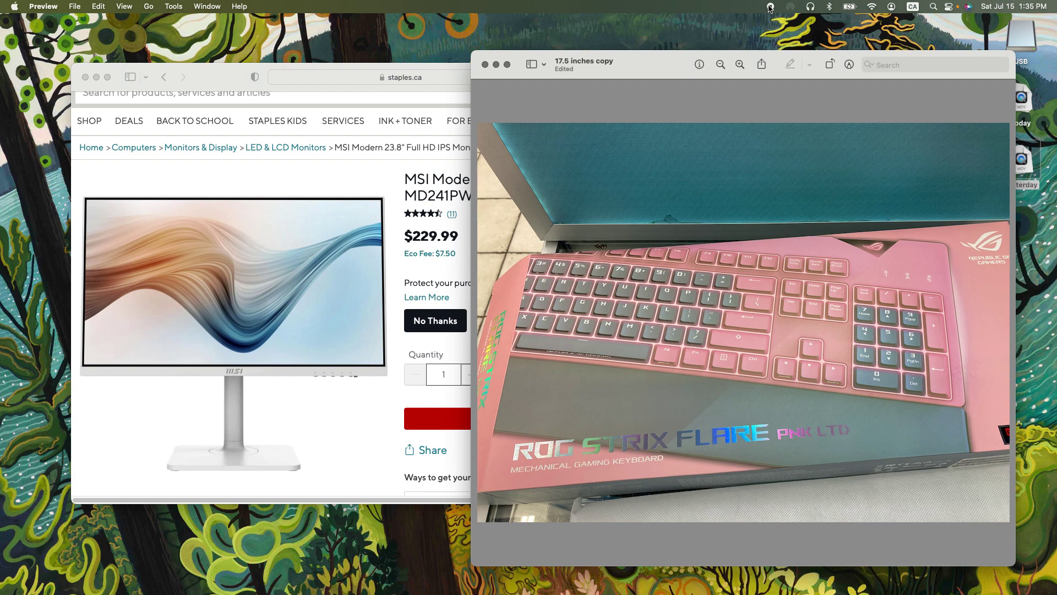
pyautogui.click(770, 7)
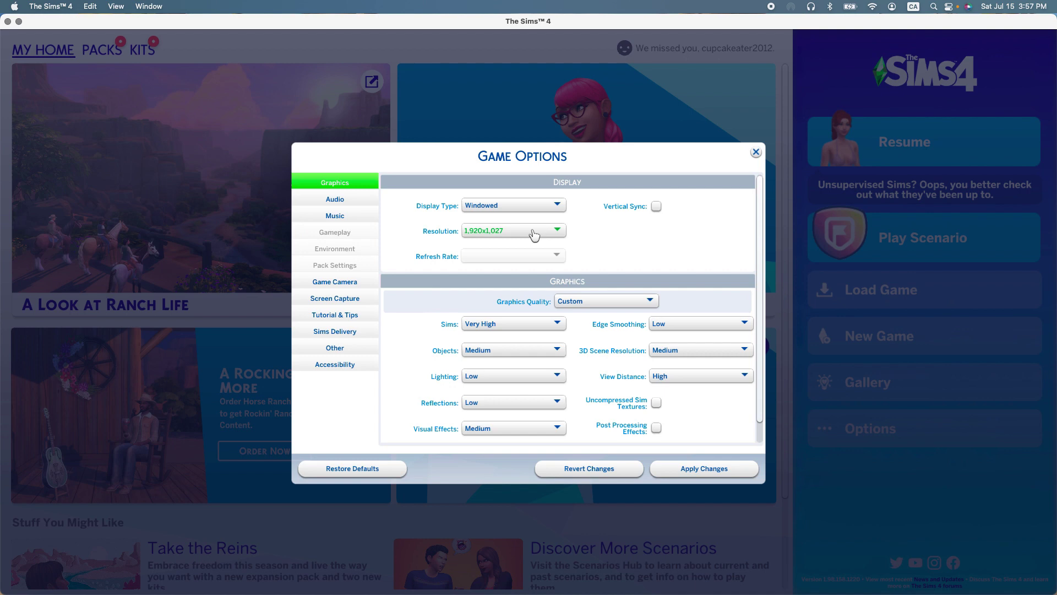
# - Review the display and graphics settings in the Sims 4 Game Options, down to Laptop Mode, and close the options
pyautogui.scroll(-1, 607, 242)
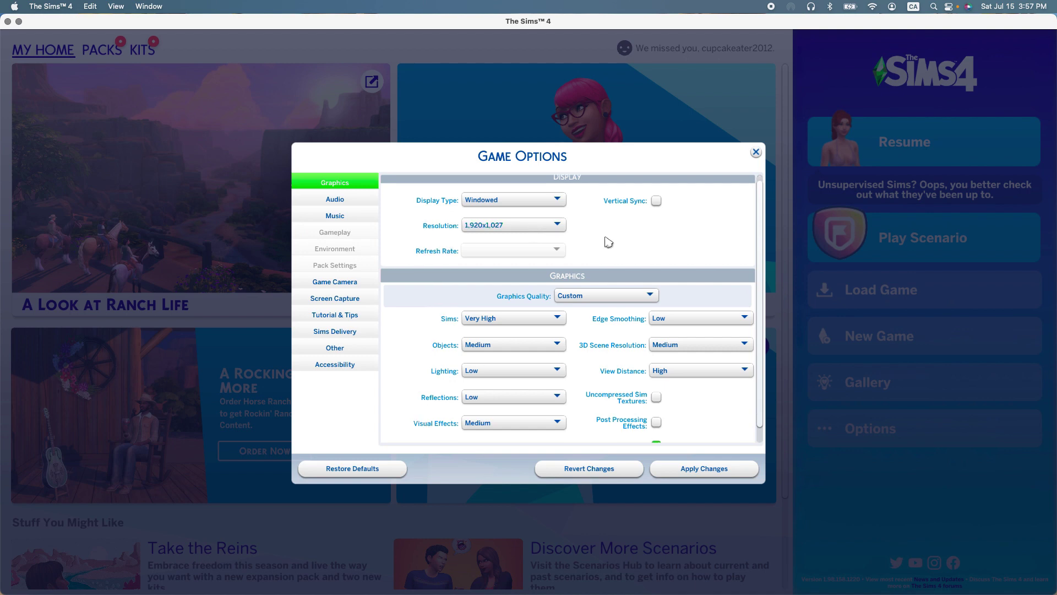
pyautogui.scroll(-2, 608, 242)
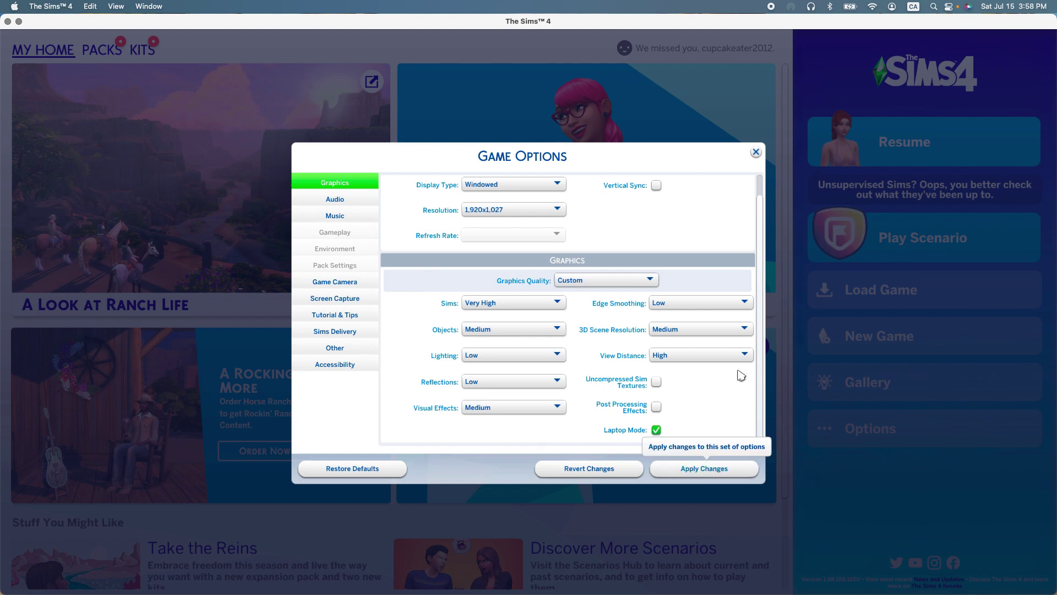
pyautogui.click(758, 154)
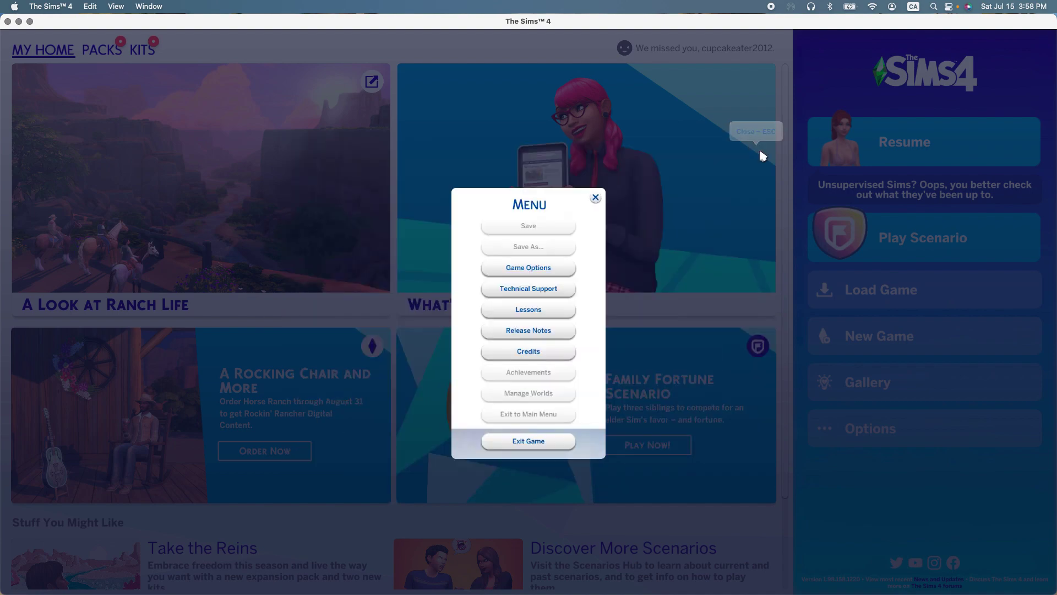